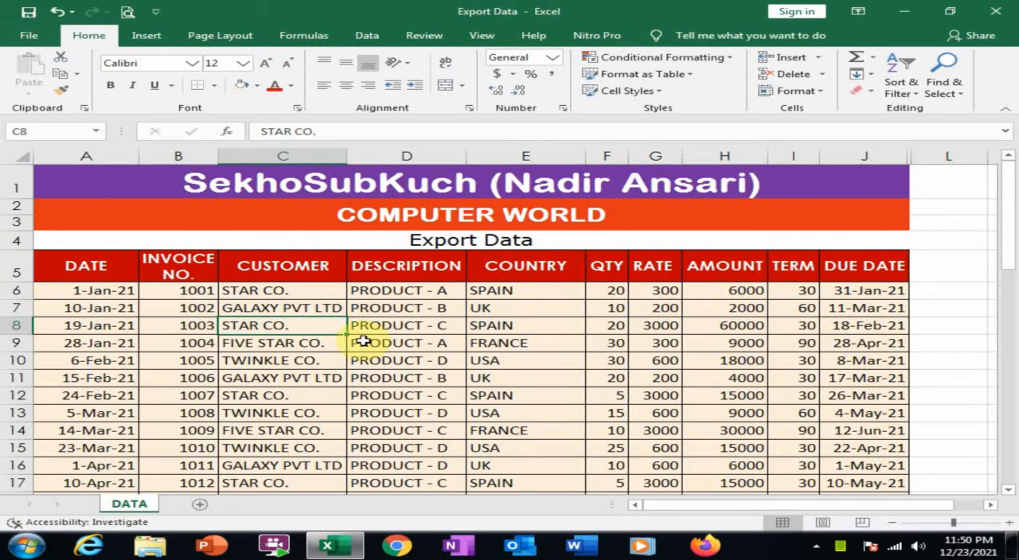
Insert a PivotTable on a new worksheet from the export data range A5:J43 of the DATA sheet.
{"action": "scroll", "coordinate": [273, 359], "scroll_direction": "down", "scroll_amount": 12}
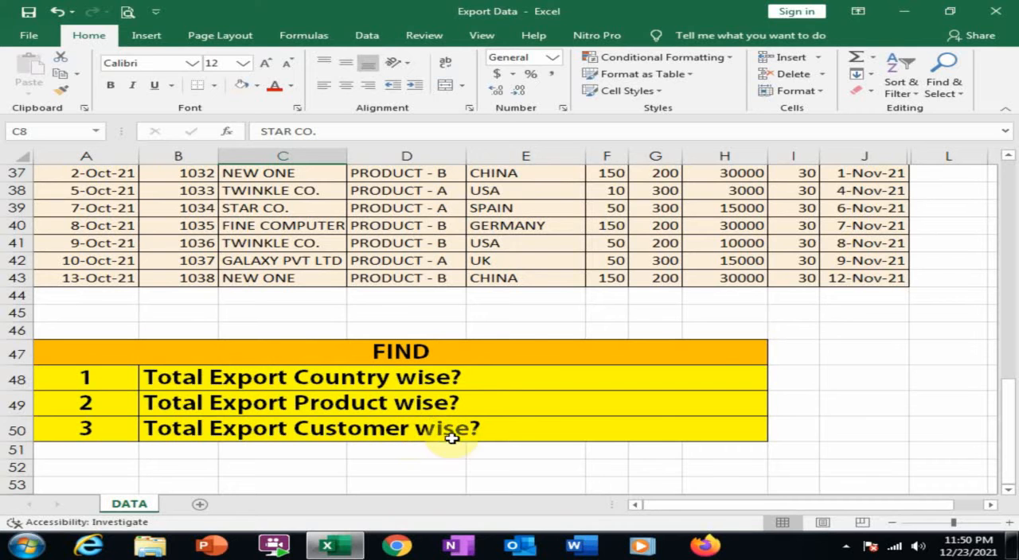
{"action": "scroll", "coordinate": [441, 385], "scroll_direction": "up", "scroll_amount": 10}
{"action": "scroll", "coordinate": [441, 385], "scroll_direction": "up", "scroll_amount": 2}
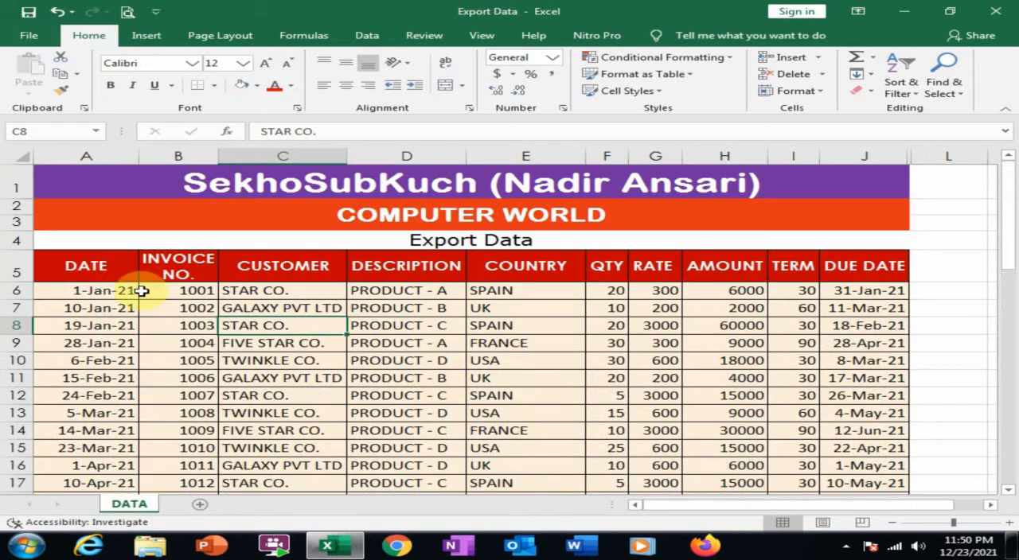
{"action": "left_click_drag", "start_coordinate": [111, 267], "coordinate": [871, 472]}
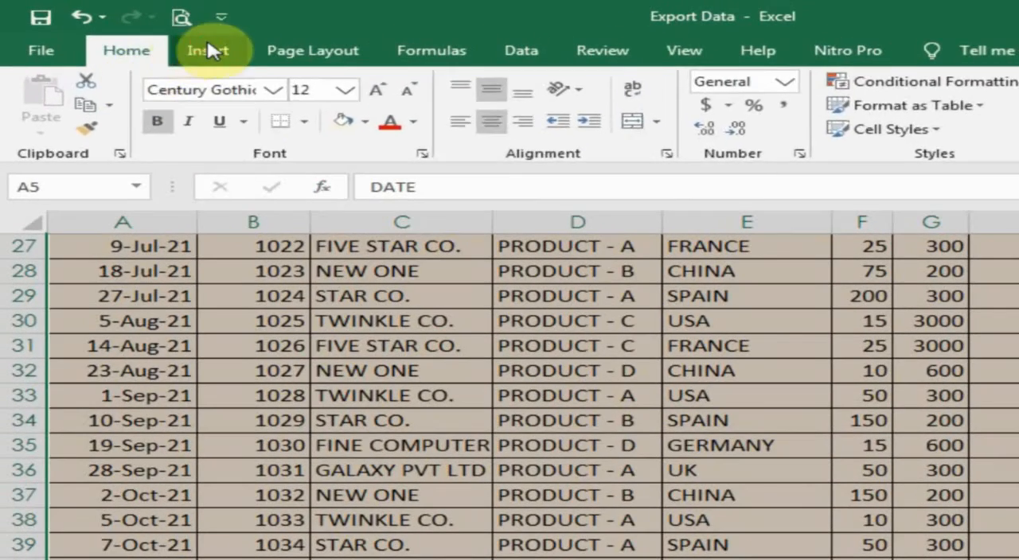
{"action": "left_click", "coordinate": [146, 35]}
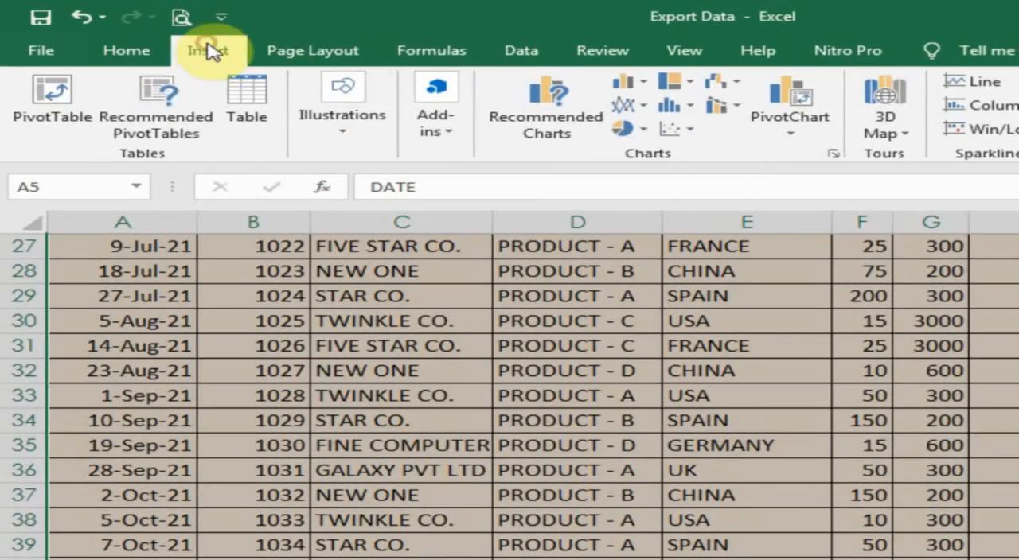
{"action": "left_click", "coordinate": [50, 97]}
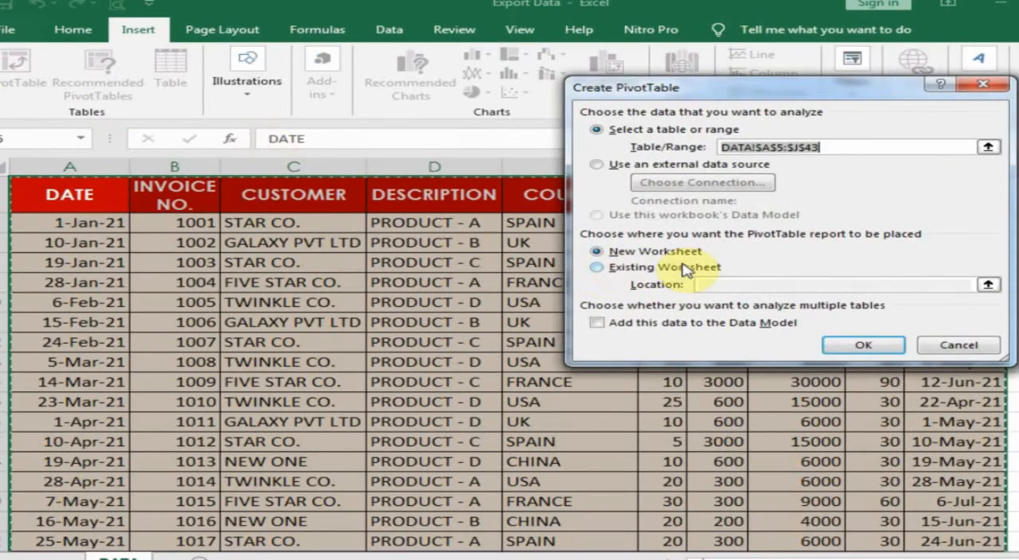
{"action": "left_click", "coordinate": [863, 345]}
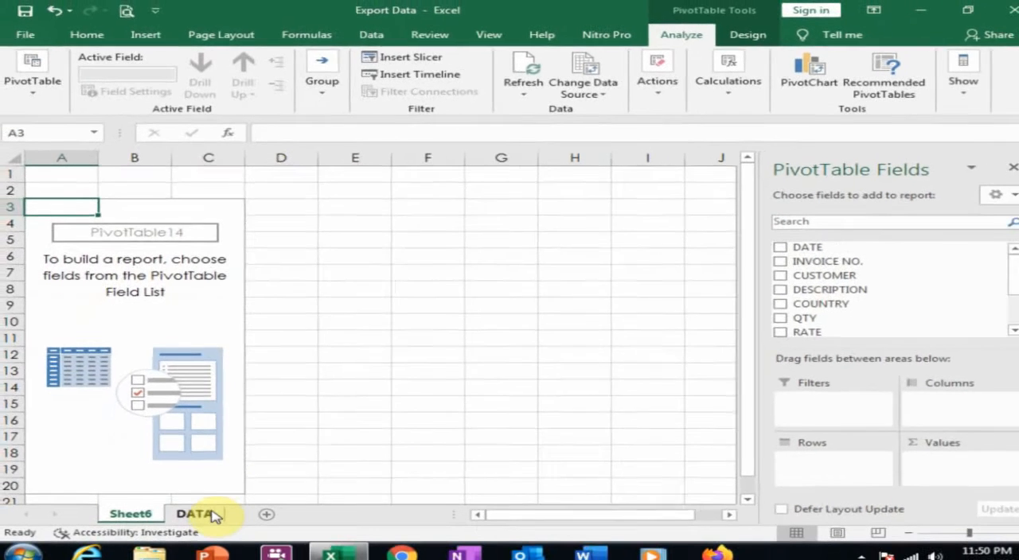
Build the country-wise PivotTable with COUNTRY as rows and the sum of AMOUNT as values.
{"action": "left_click", "coordinate": [195, 557]}
{"action": "scroll", "coordinate": [394, 309], "scroll_direction": "down", "scroll_amount": 11}
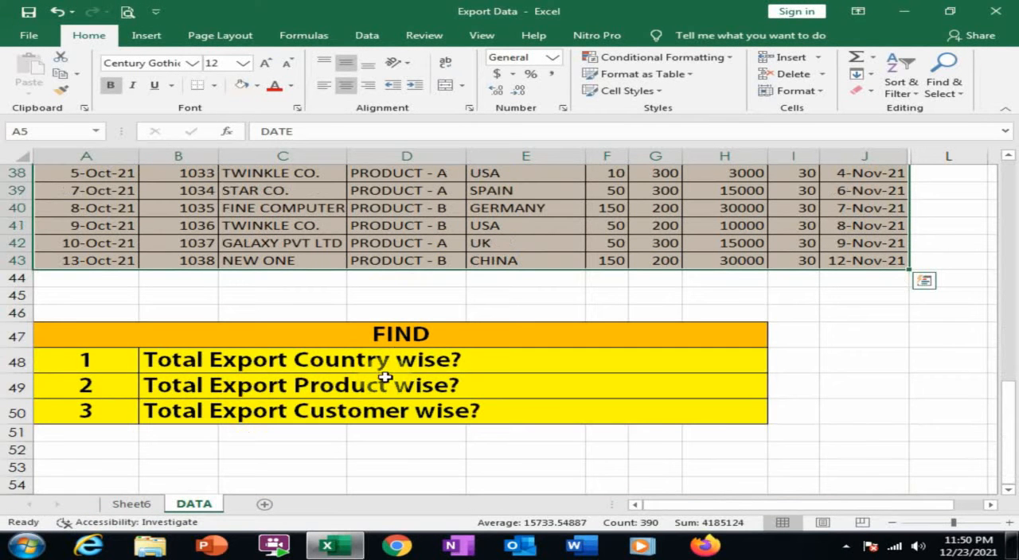
{"action": "left_click", "coordinate": [142, 506]}
{"action": "left_click_drag", "start_coordinate": [810, 297], "coordinate": [808, 450]}
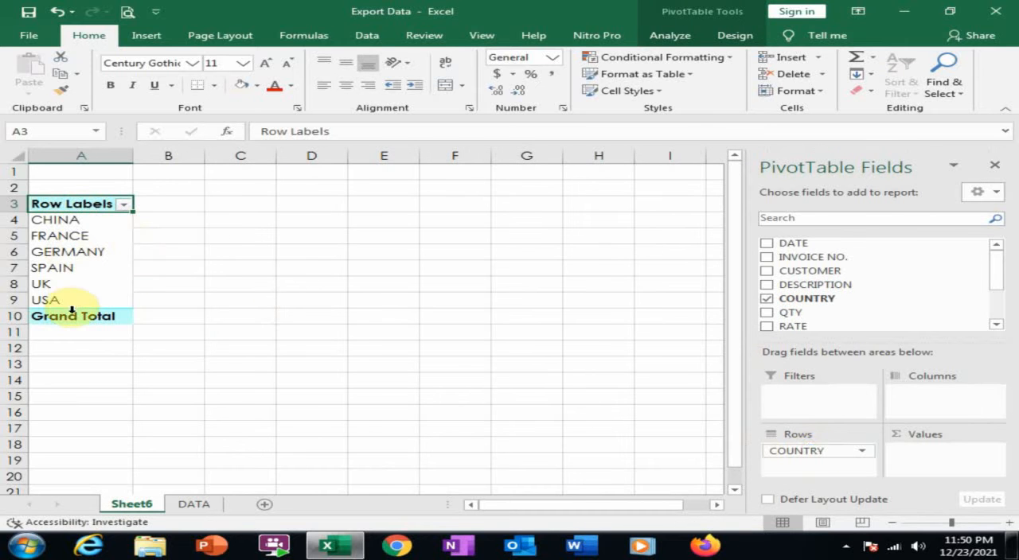
{"action": "left_click", "coordinate": [997, 325]}
{"action": "left_click_drag", "start_coordinate": [801, 317], "coordinate": [937, 474]}
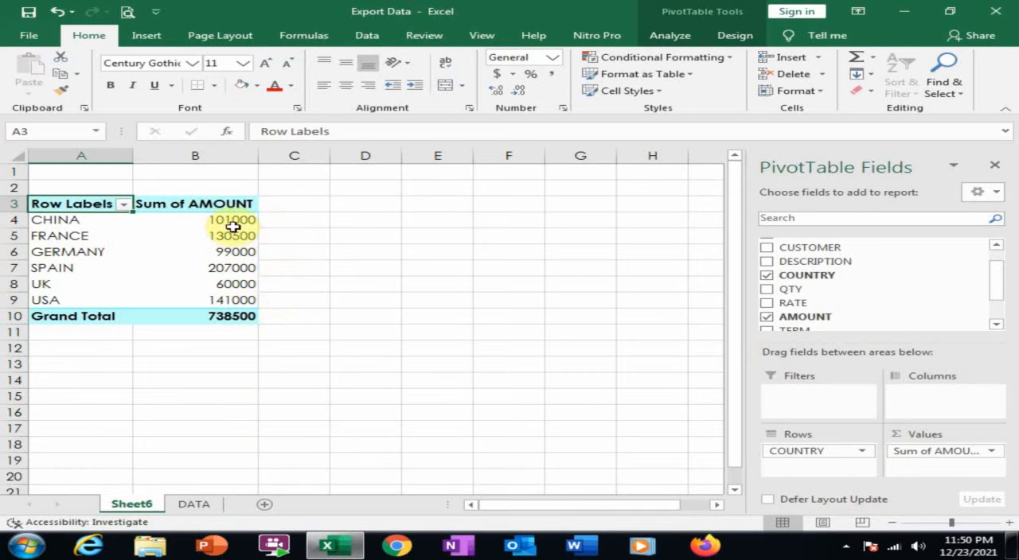
Apply the comma number style to the country PivotTable's amounts in column B.
{"action": "left_click", "coordinate": [218, 156]}
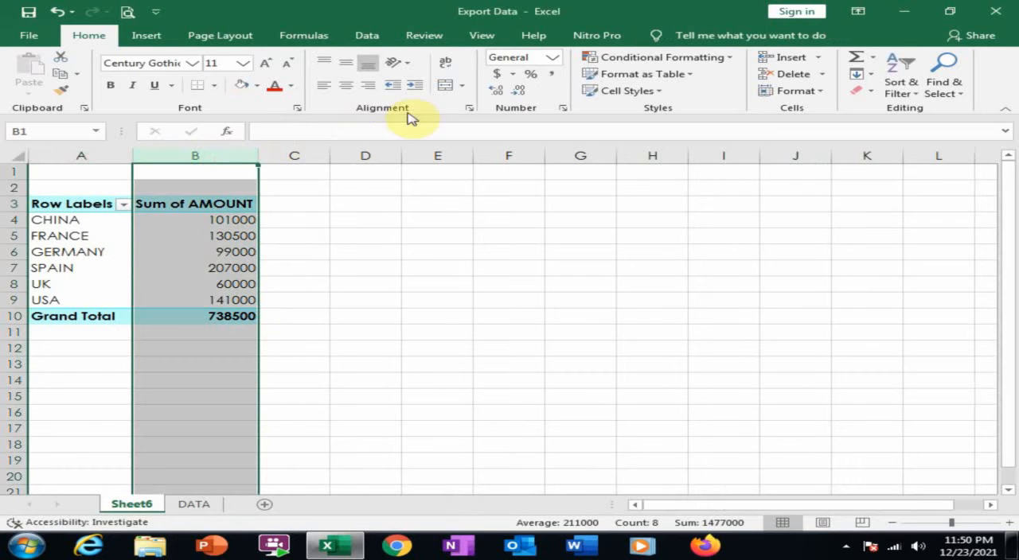
{"action": "left_click", "coordinate": [547, 74]}
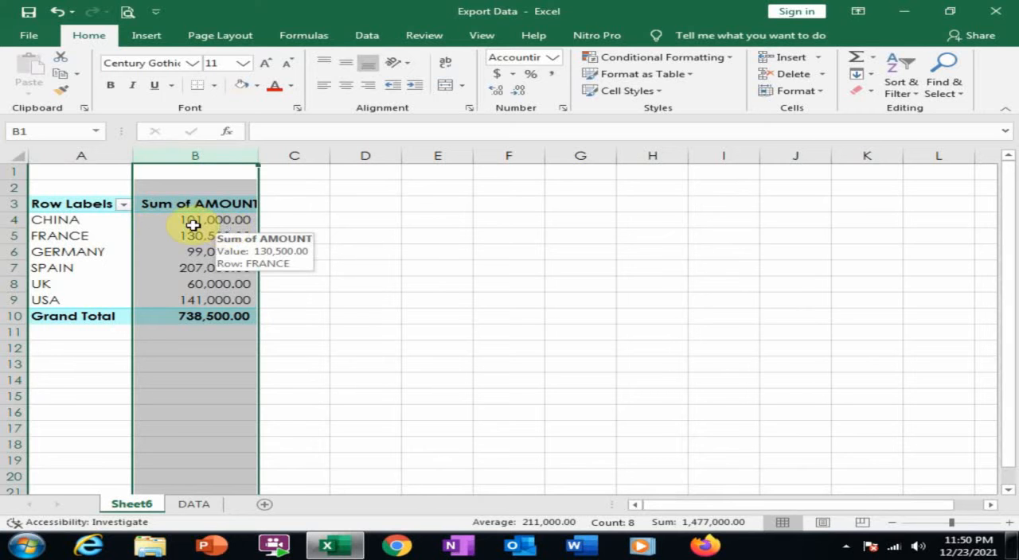
{"action": "left_click", "coordinate": [72, 235]}
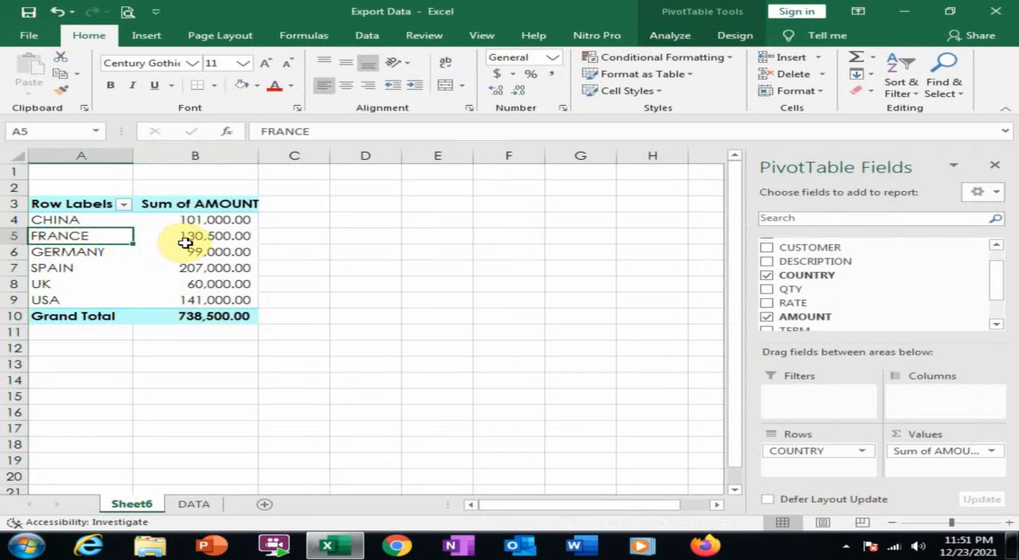
{"action": "left_click", "coordinate": [112, 255]}
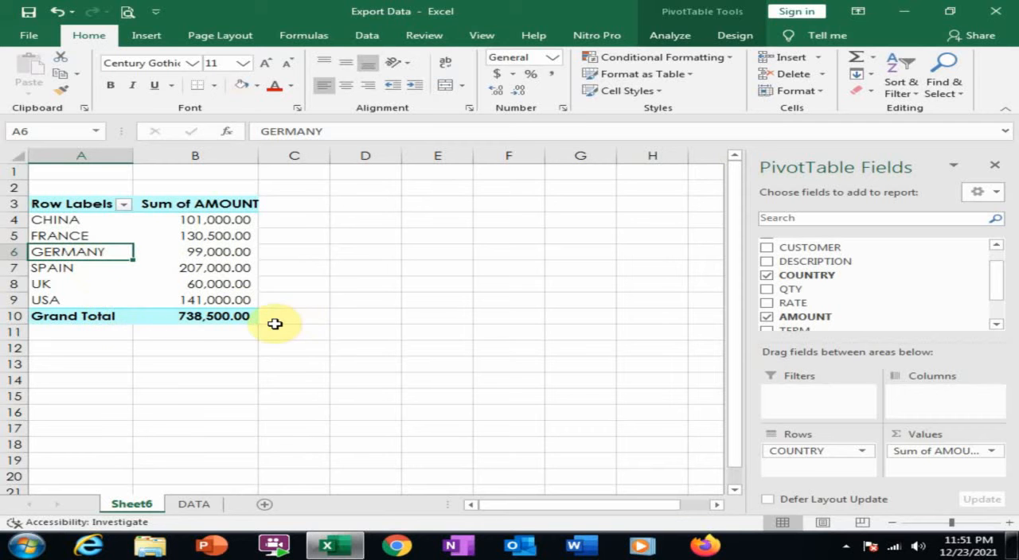
Copy the country PivotTable A3:B10 to cell D3 and widen columns D and E to fit its contents.
{"action": "left_click", "coordinate": [197, 505]}
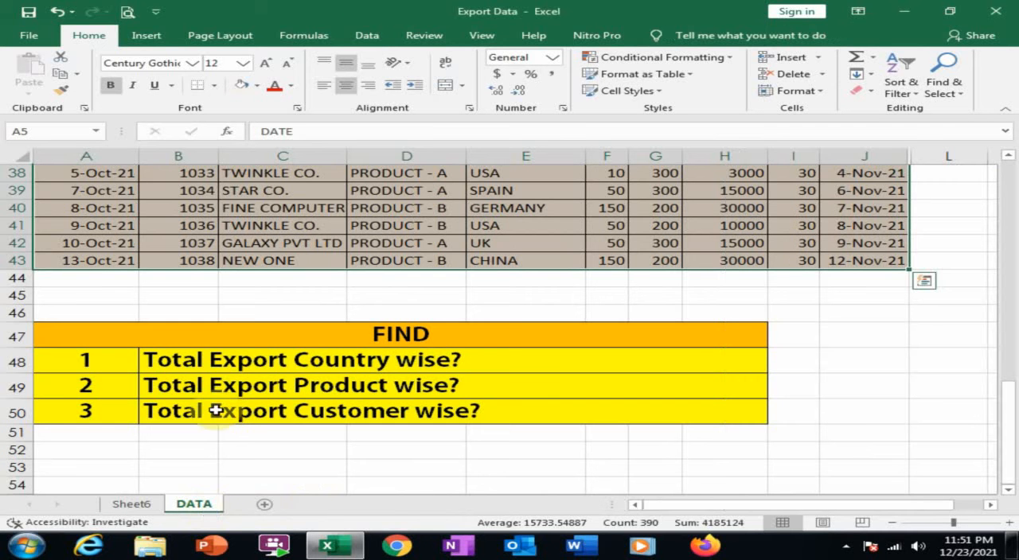
{"action": "left_click", "coordinate": [132, 505]}
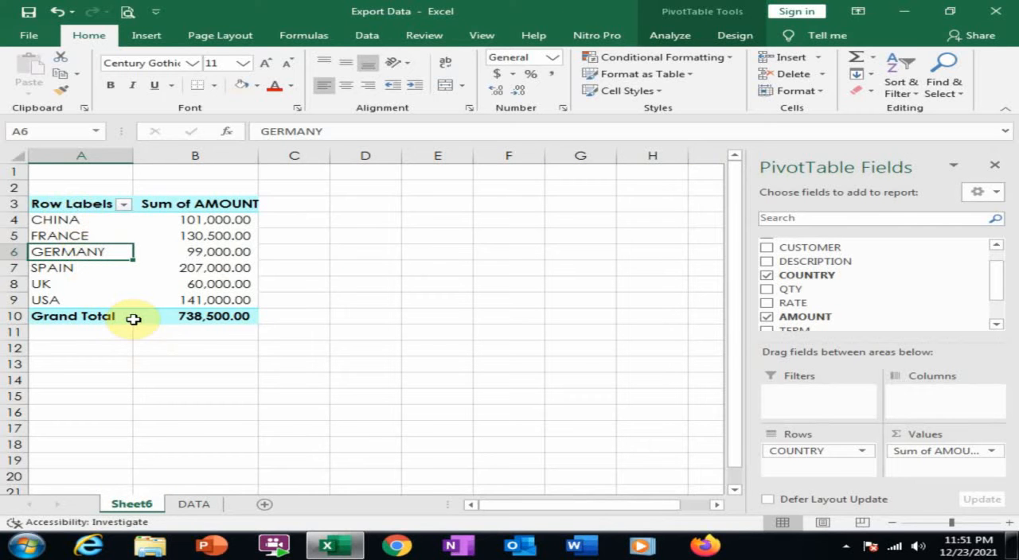
{"action": "mouse_move", "coordinate": [133, 319]}
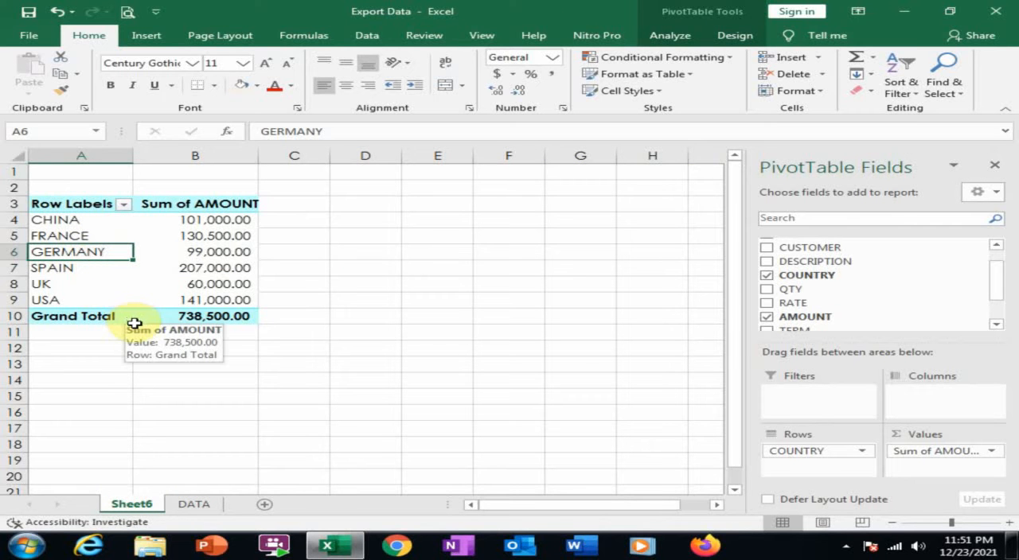
{"action": "left_click_drag", "start_coordinate": [62, 202], "coordinate": [243, 316]}
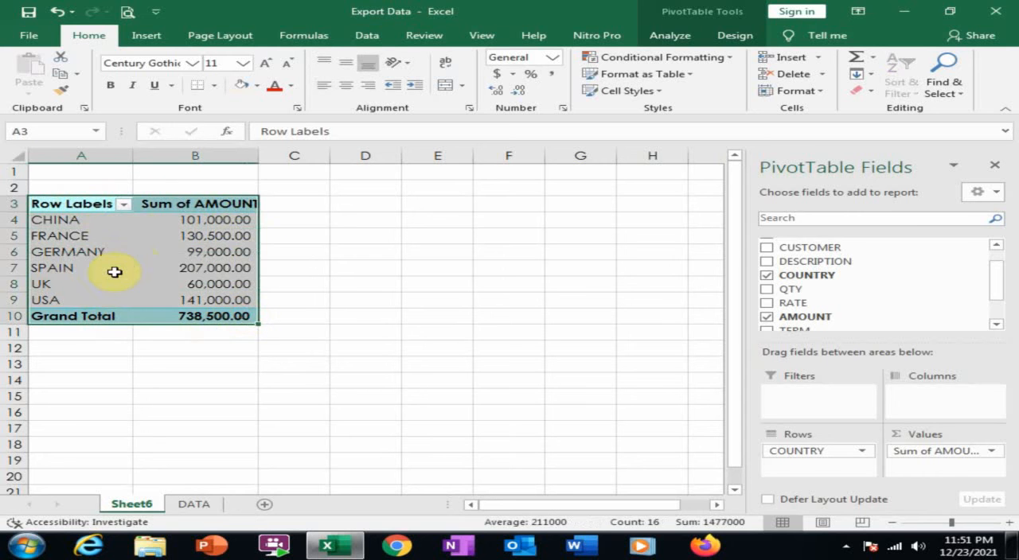
{"action": "key", "text": "ctrl+c"}
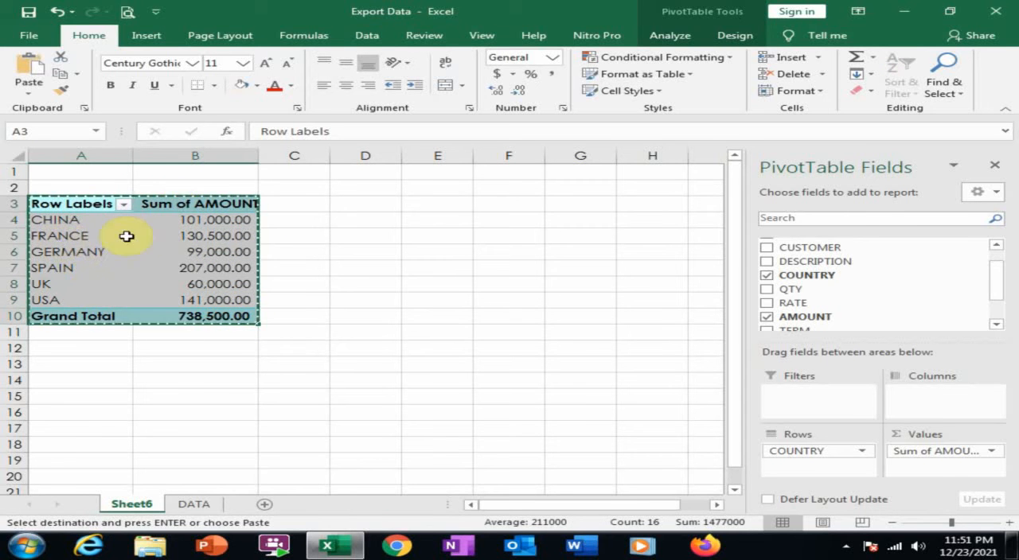
{"action": "left_click", "coordinate": [365, 204]}
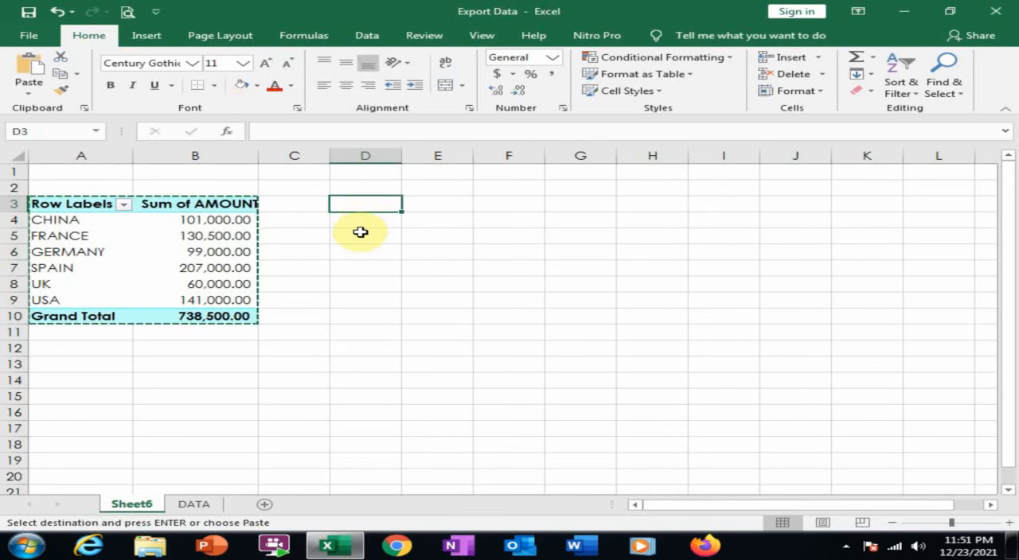
{"action": "key", "text": "ctrl+v"}
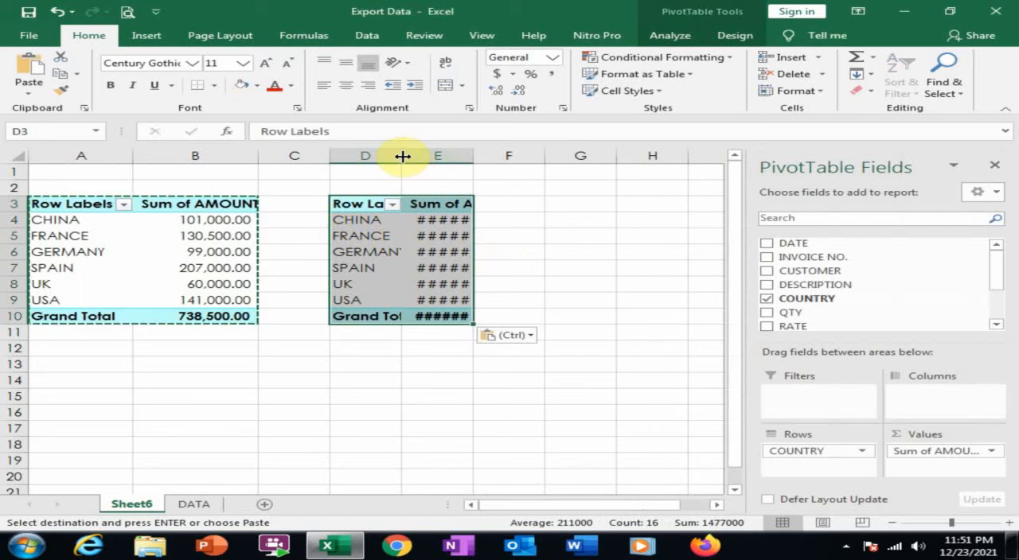
{"action": "left_click_drag", "start_coordinate": [402, 156], "coordinate": [434, 157]}
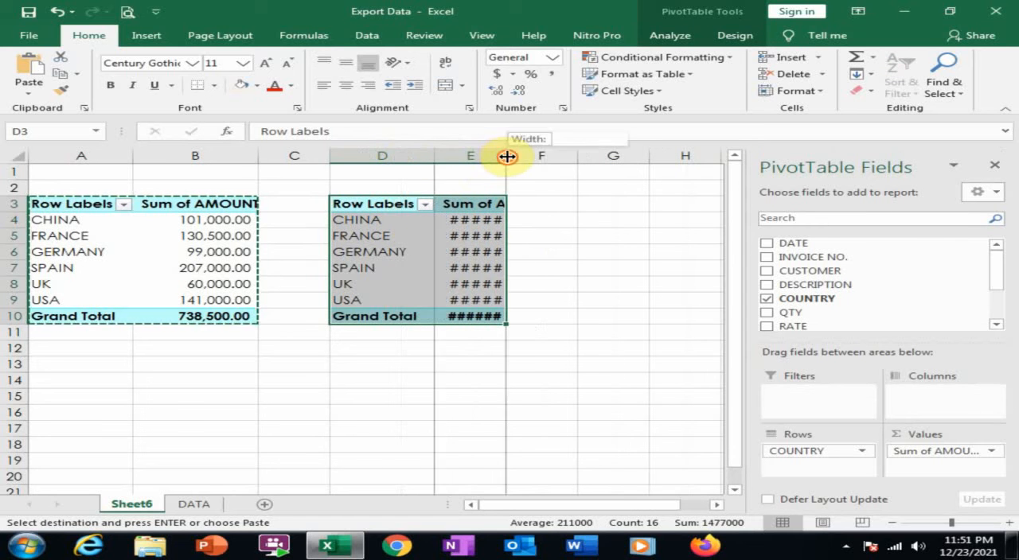
{"action": "double_click", "coordinate": [504, 156]}
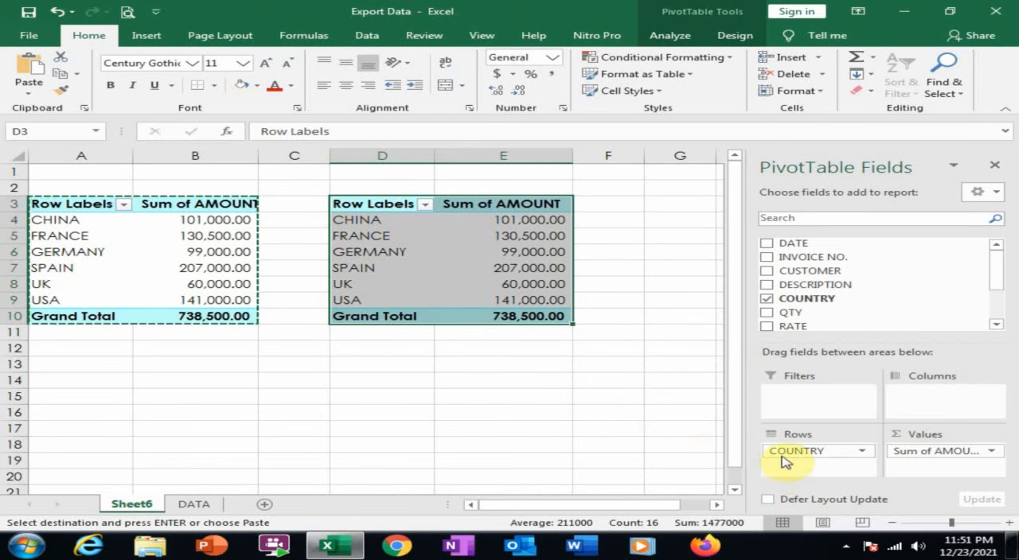
Replace COUNTRY with DESCRIPTION as the row field of the PivotTable at D3.
{"action": "left_click_drag", "start_coordinate": [784, 451], "coordinate": [905, 298]}
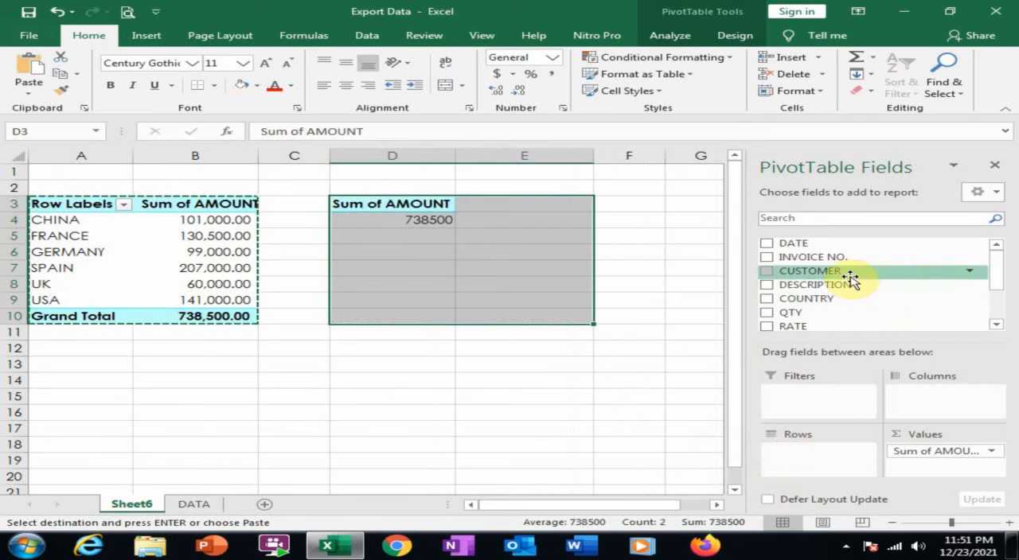
{"action": "left_click_drag", "start_coordinate": [819, 287], "coordinate": [834, 460]}
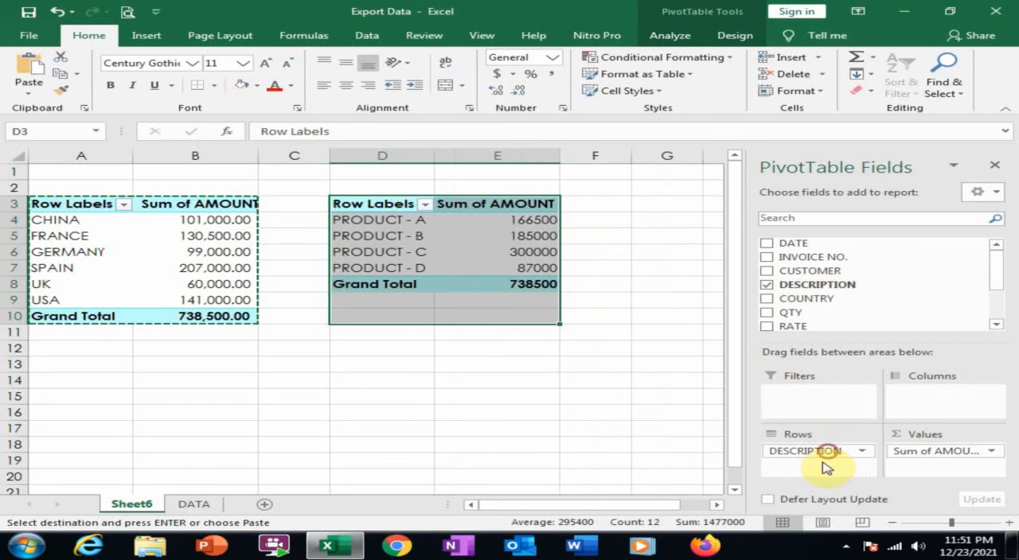
{"action": "left_click", "coordinate": [409, 235]}
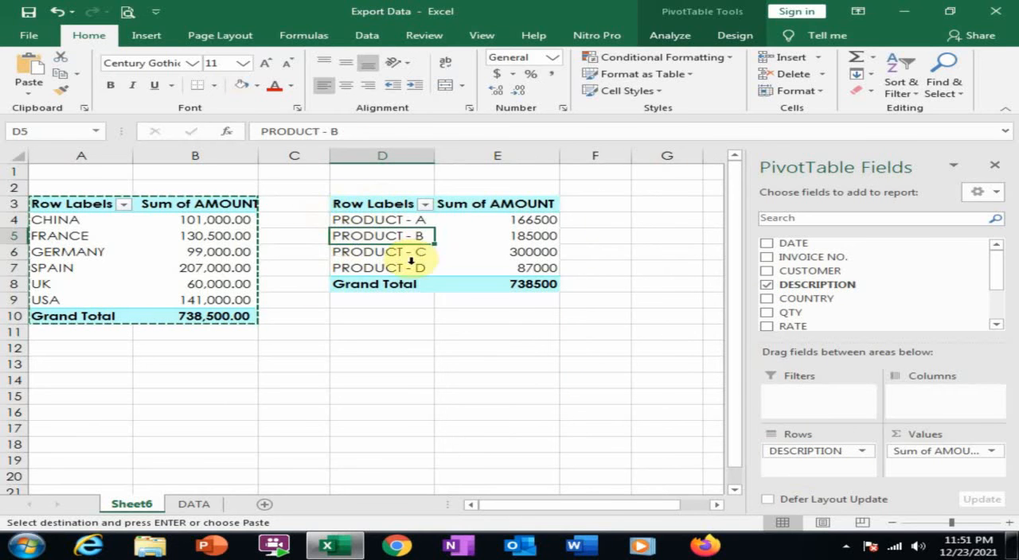
Apply the comma number style to the product PivotTable's amounts in column E.
{"action": "left_click", "coordinate": [503, 155]}
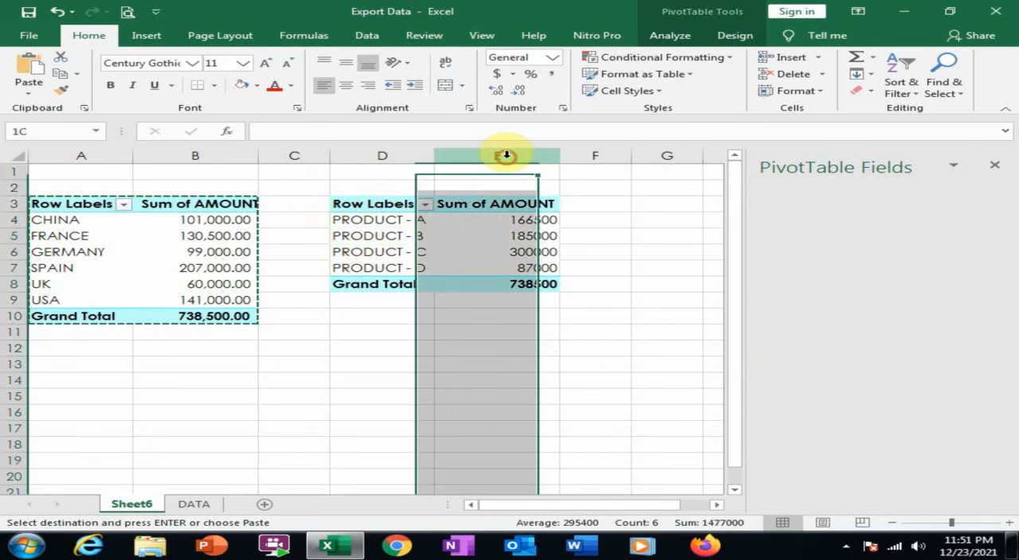
{"action": "left_click", "coordinate": [551, 75]}
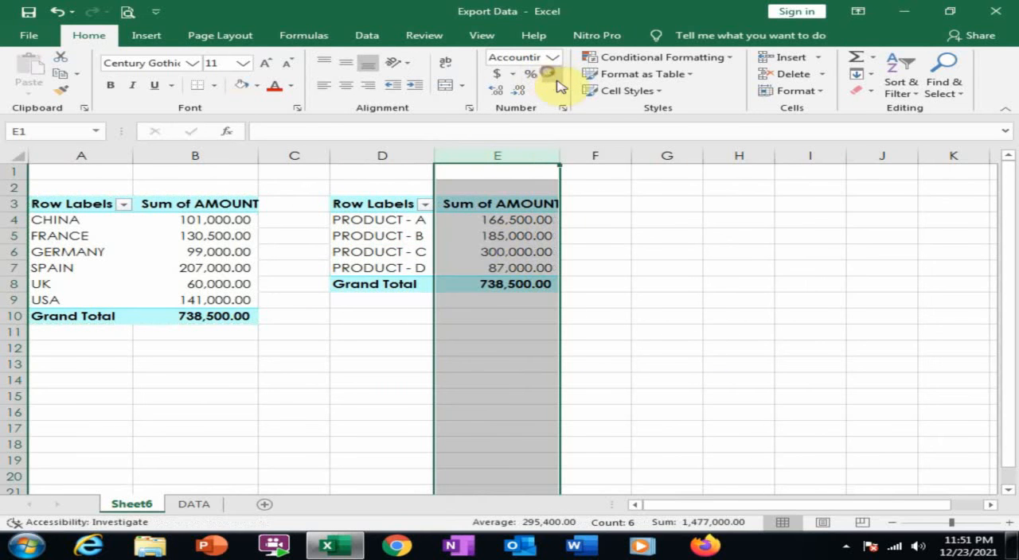
{"action": "left_click", "coordinate": [374, 223]}
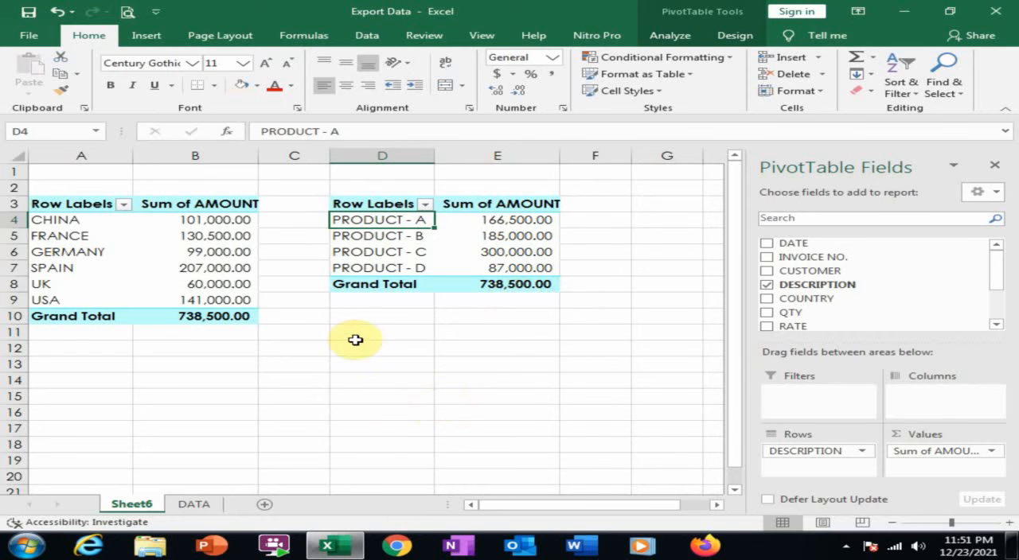
Copy the product PivotTable D3:E8 to cell D12 on the same sheet.
{"action": "left_click", "coordinate": [181, 510]}
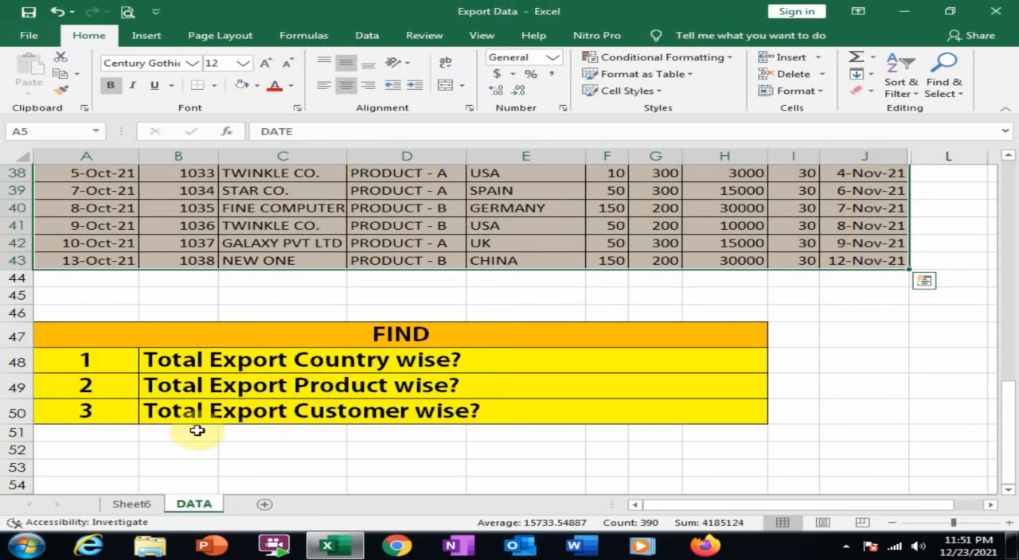
{"action": "left_click", "coordinate": [147, 508]}
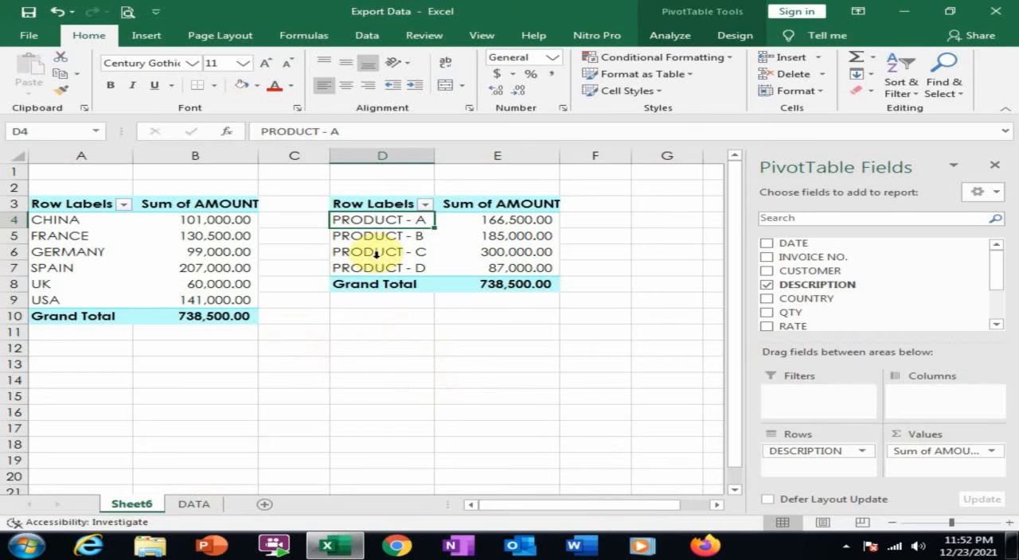
{"action": "left_click_drag", "start_coordinate": [358, 203], "coordinate": [518, 284]}
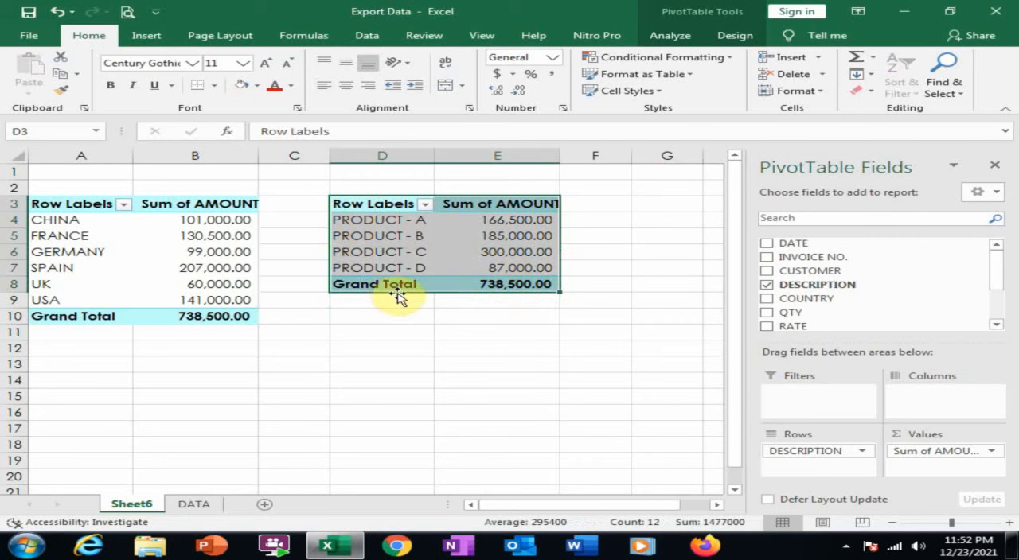
{"action": "key", "text": "ctrl+c"}
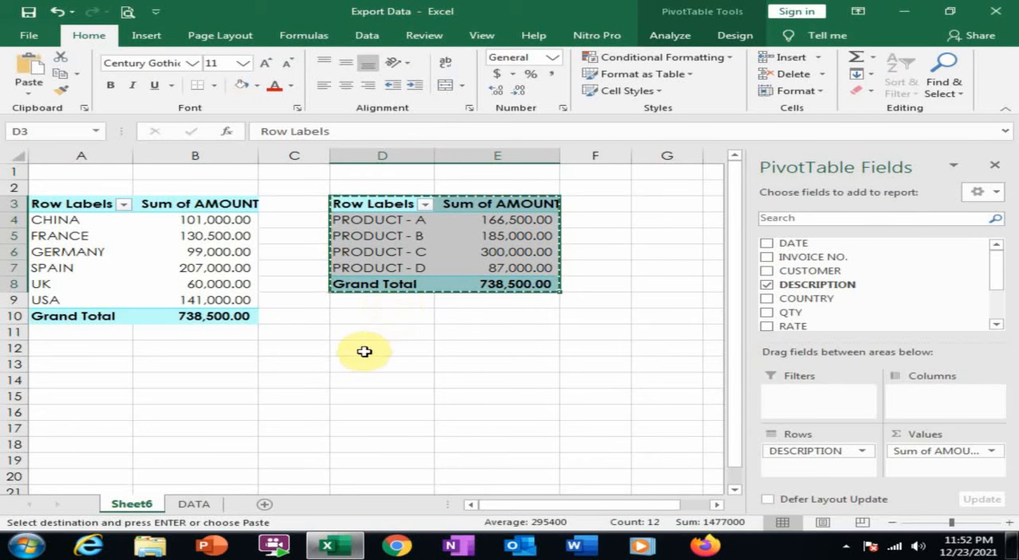
{"action": "left_click", "coordinate": [364, 350]}
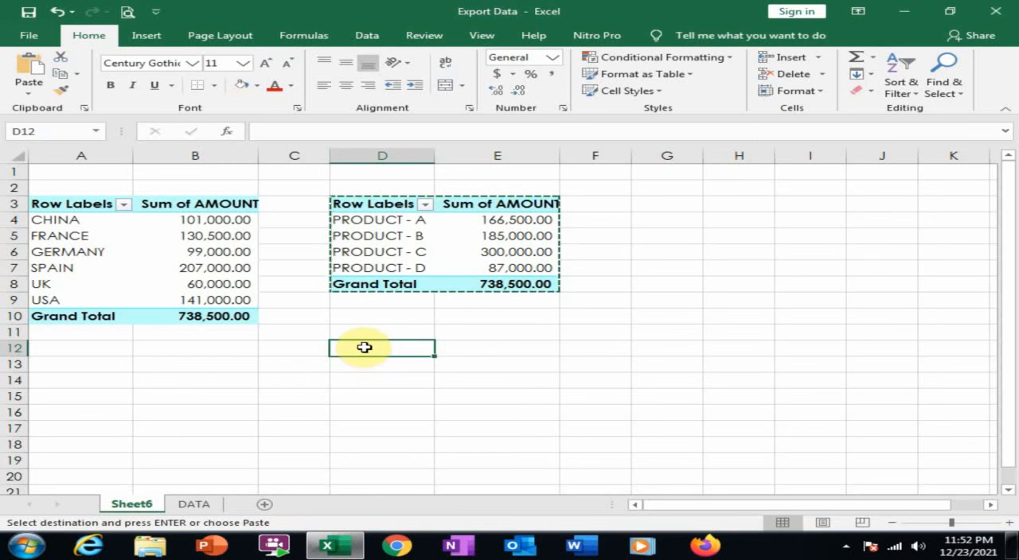
{"action": "key", "text": "ctrl+v"}
Replace DESCRIPTION with CUSTOMER as the row field of the PivotTable at D12.
{"action": "left_click", "coordinate": [379, 385]}
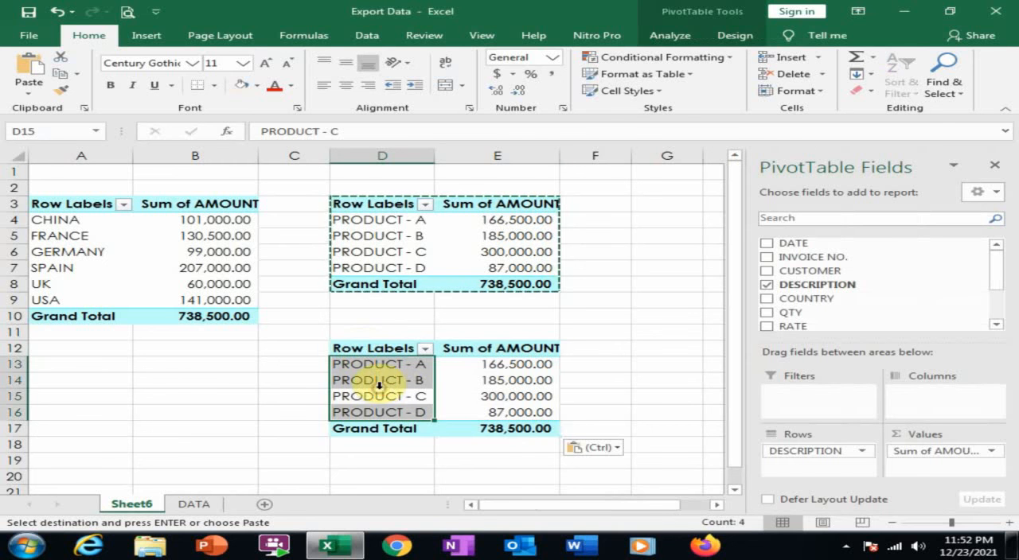
{"action": "left_click_drag", "start_coordinate": [787, 452], "coordinate": [908, 307]}
{"action": "left_click_drag", "start_coordinate": [830, 258], "coordinate": [828, 464]}
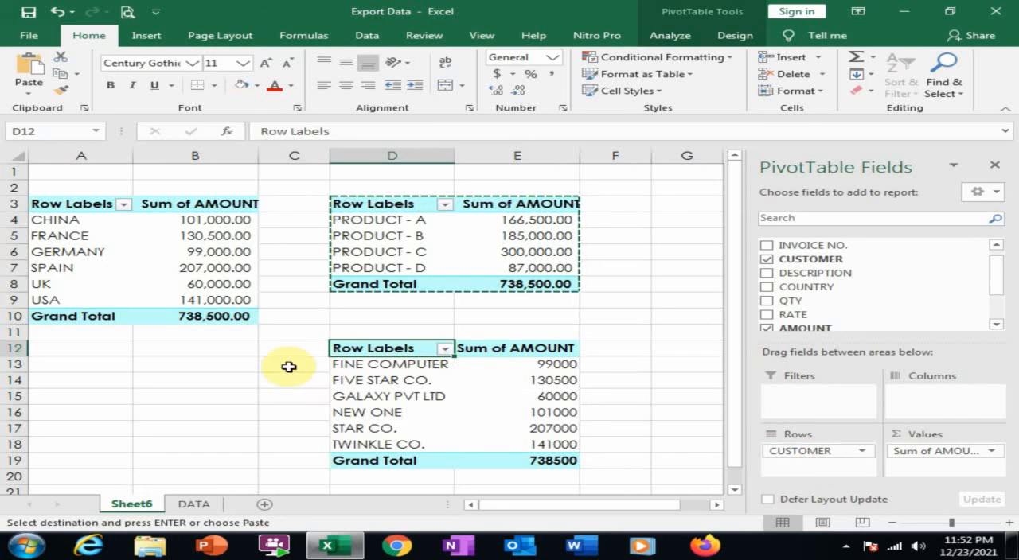
Close the field list and move the customer PivotTable D12:E19 to cell G3 on the same sheet.
{"action": "left_click", "coordinate": [395, 368]}
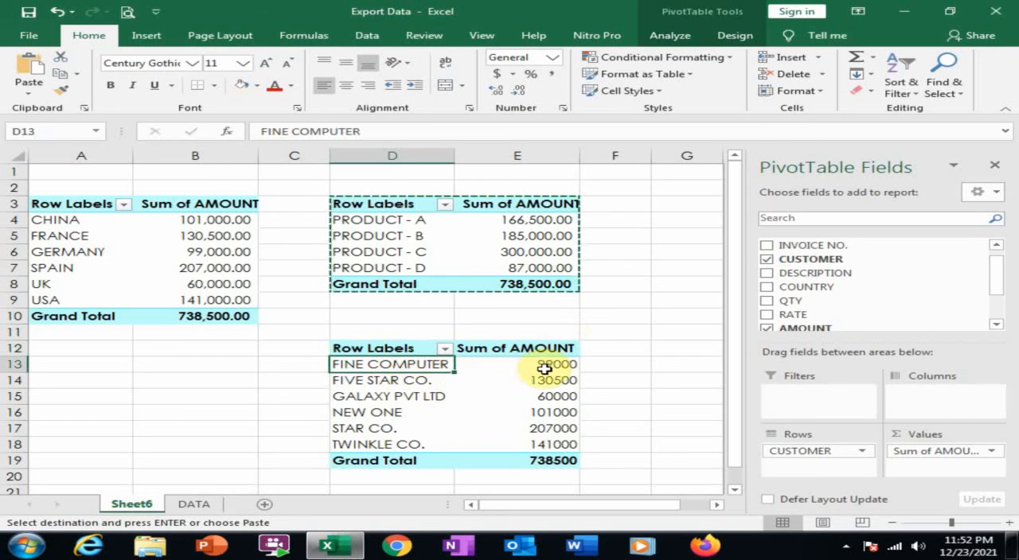
{"action": "left_click", "coordinate": [993, 171]}
{"action": "left_click_drag", "start_coordinate": [354, 350], "coordinate": [505, 457]}
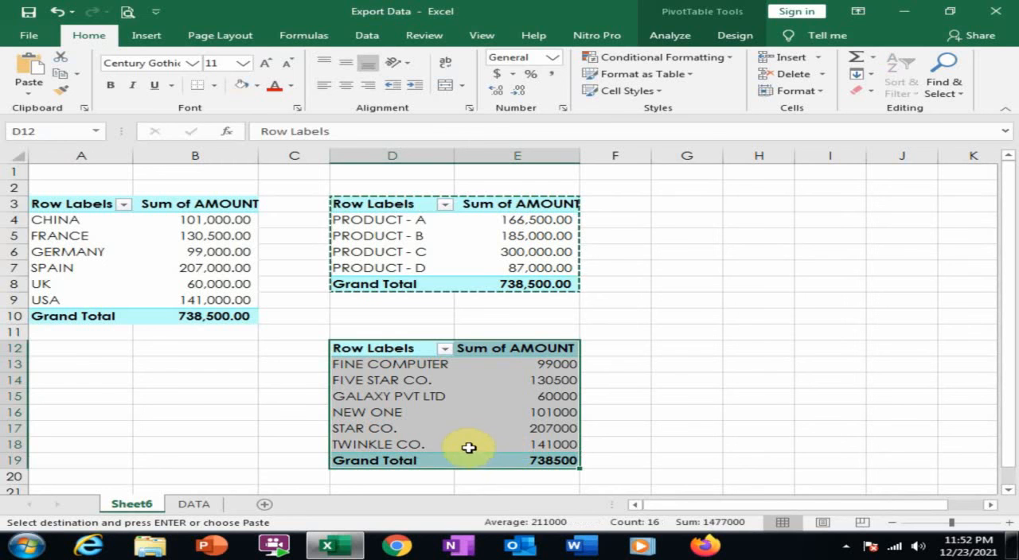
{"action": "key", "text": "ctrl+c"}
{"action": "left_click", "coordinate": [684, 206]}
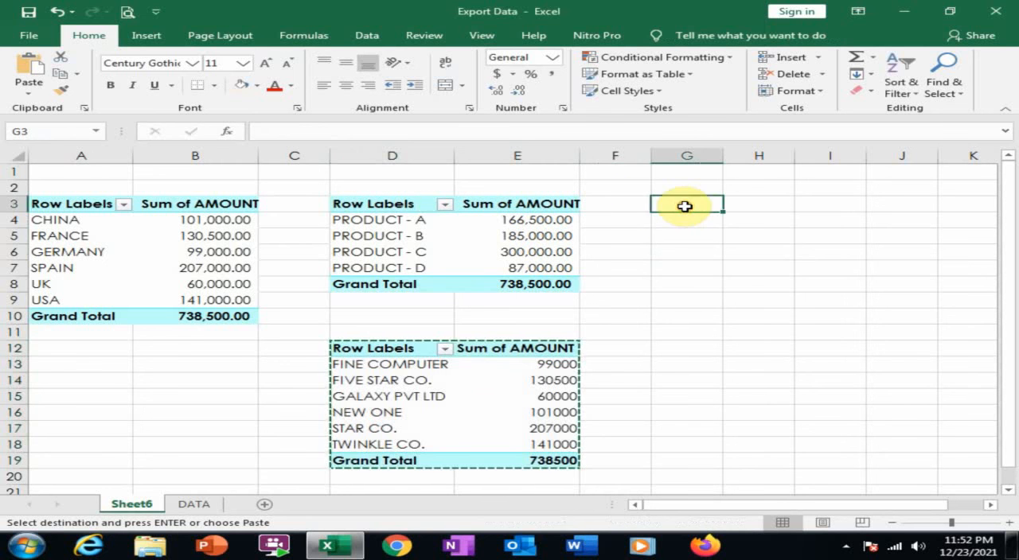
{"action": "key", "text": "ctrl+v"}
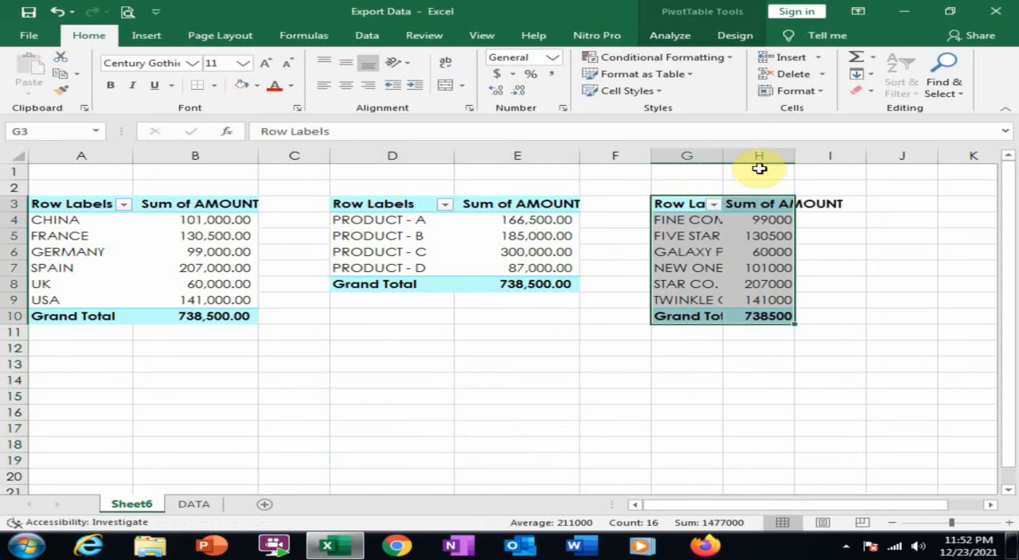
Auto-fit the widths of columns G and H and apply the comma number style to the customer PivotTable's amounts in column H.
{"action": "double_click", "coordinate": [718, 160]}
{"action": "double_click", "coordinate": [848, 155]}
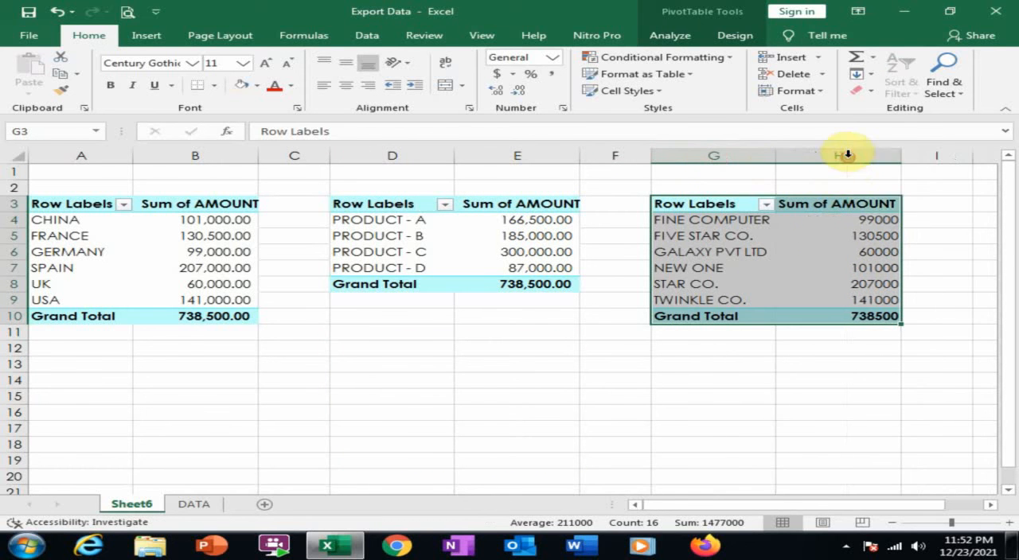
{"action": "left_click", "coordinate": [843, 167]}
{"action": "left_click", "coordinate": [844, 155]}
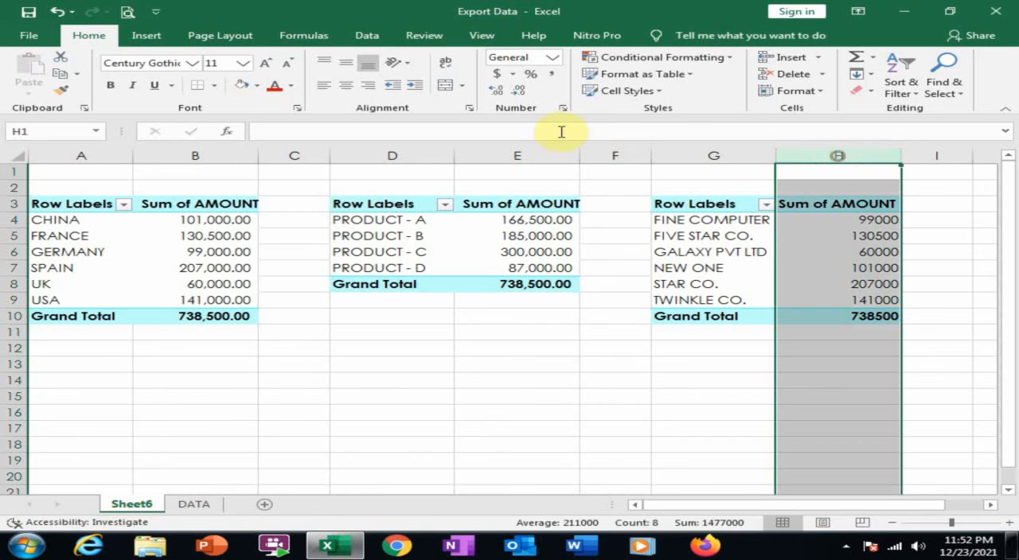
{"action": "left_click", "coordinate": [547, 78]}
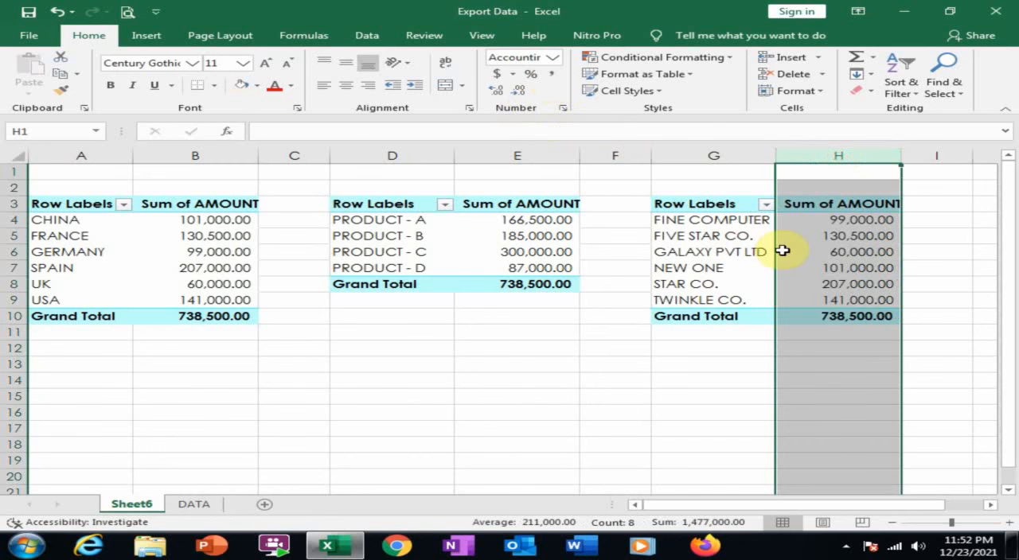
{"action": "left_click", "coordinate": [699, 225]}
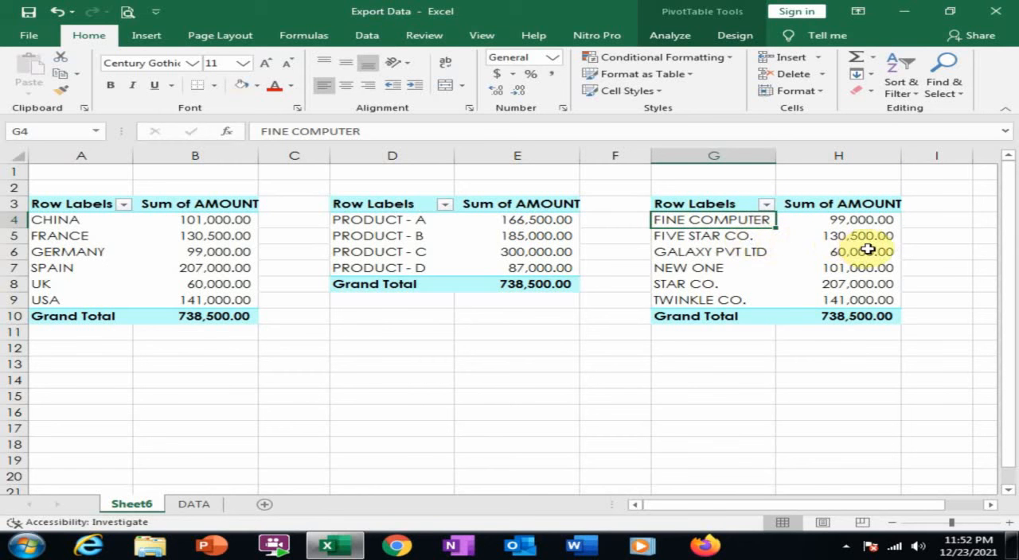
{"action": "mouse_move", "coordinate": [867, 250]}
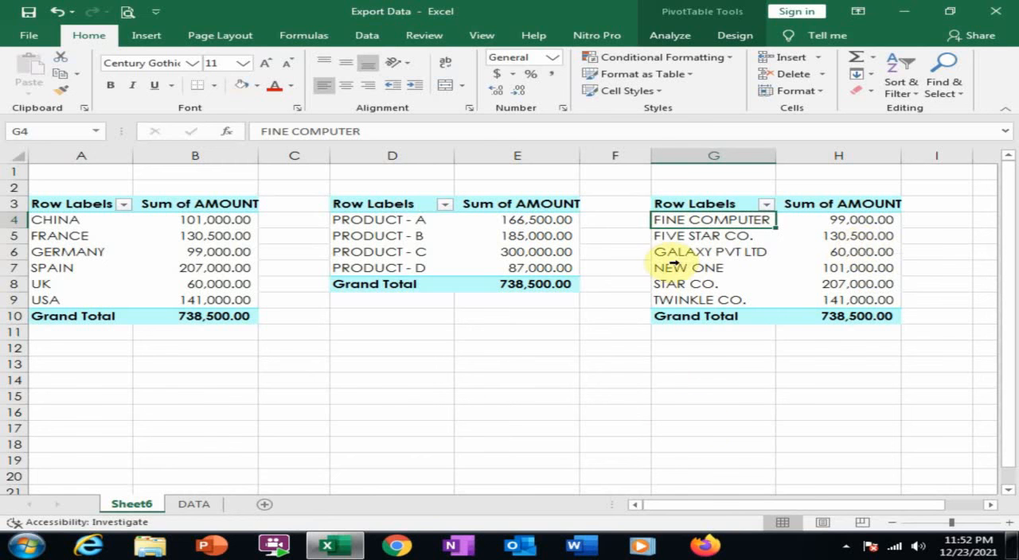
{"action": "mouse_move", "coordinate": [832, 261]}
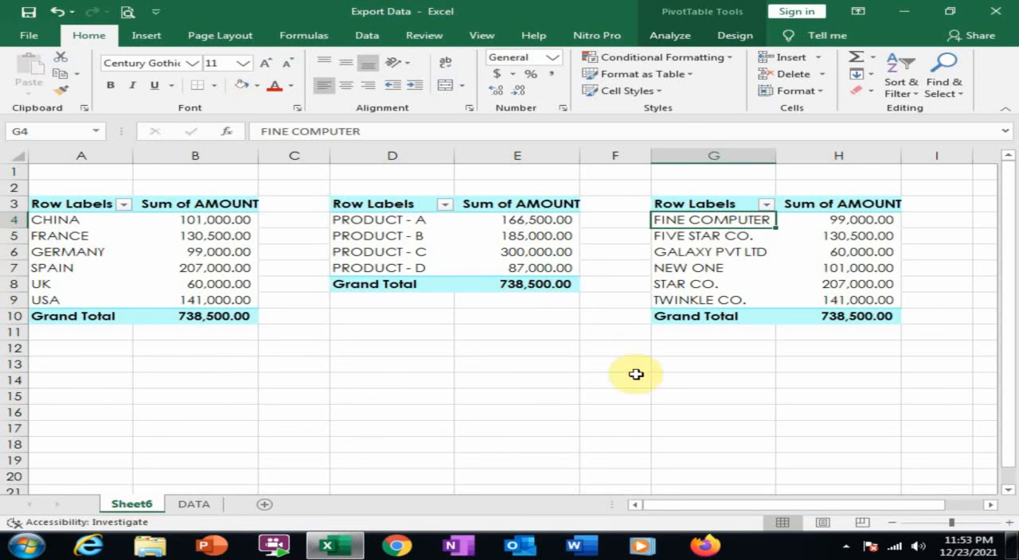
{"action": "mouse_move", "coordinate": [60, 308]}
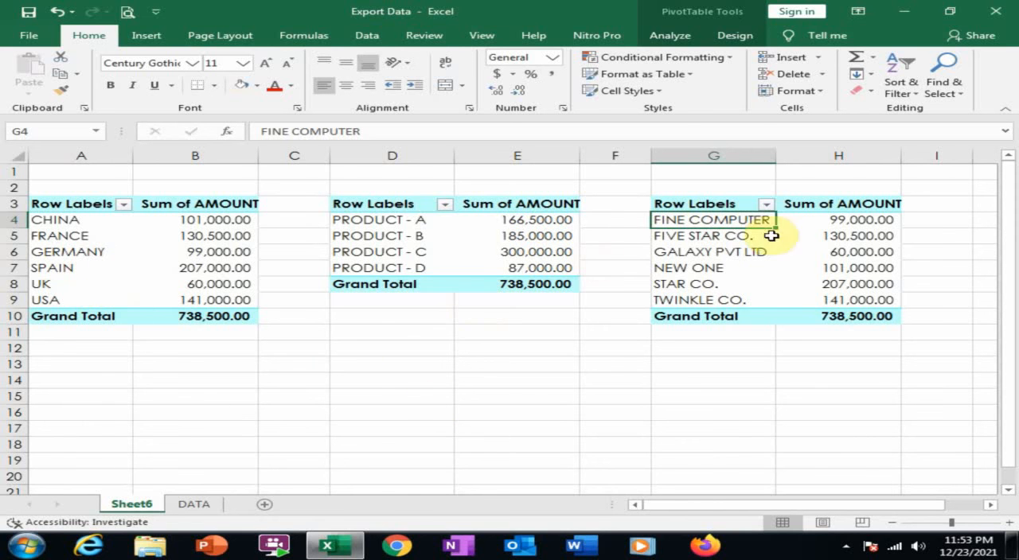
Apply the light orange PivotTable style to the product PivotTable at D3 and the light red style to the customer PivotTable at G3.
{"action": "left_click", "coordinate": [390, 207]}
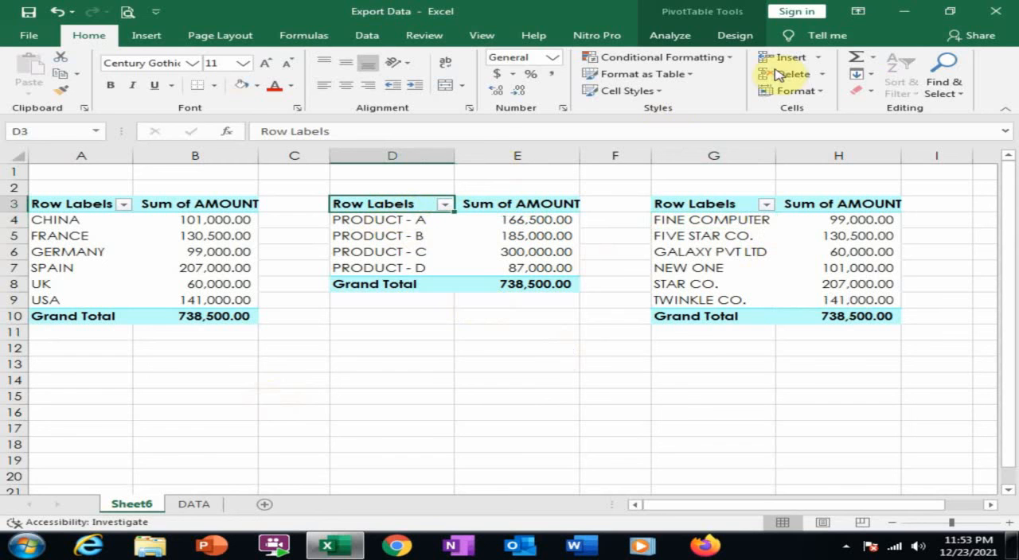
{"action": "left_click", "coordinate": [735, 38]}
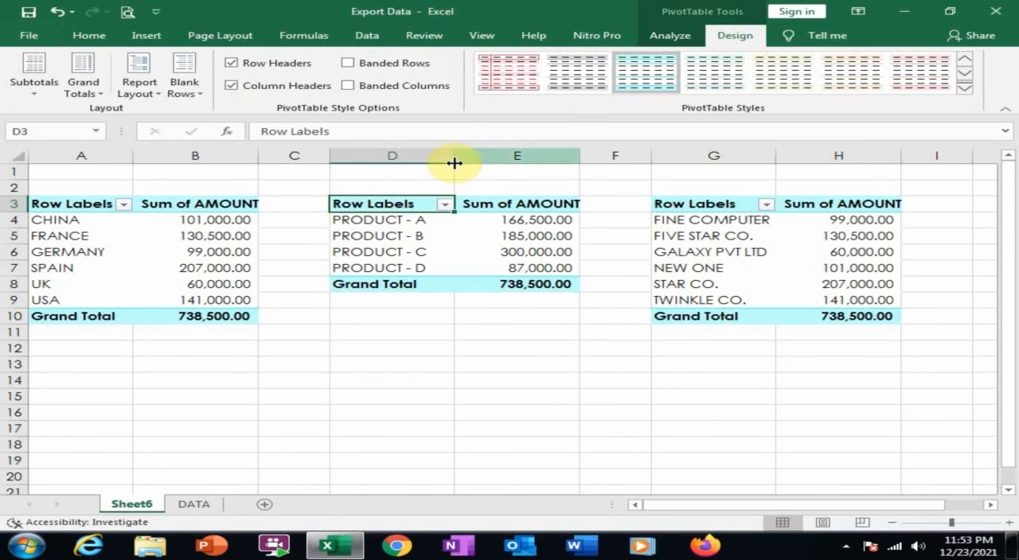
{"action": "left_click", "coordinate": [852, 80]}
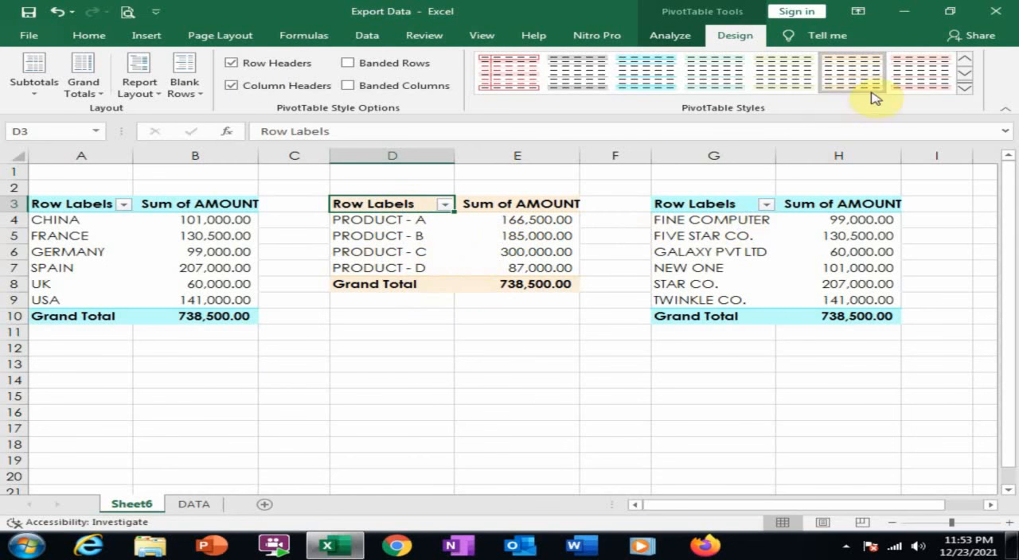
{"action": "left_click", "coordinate": [718, 208]}
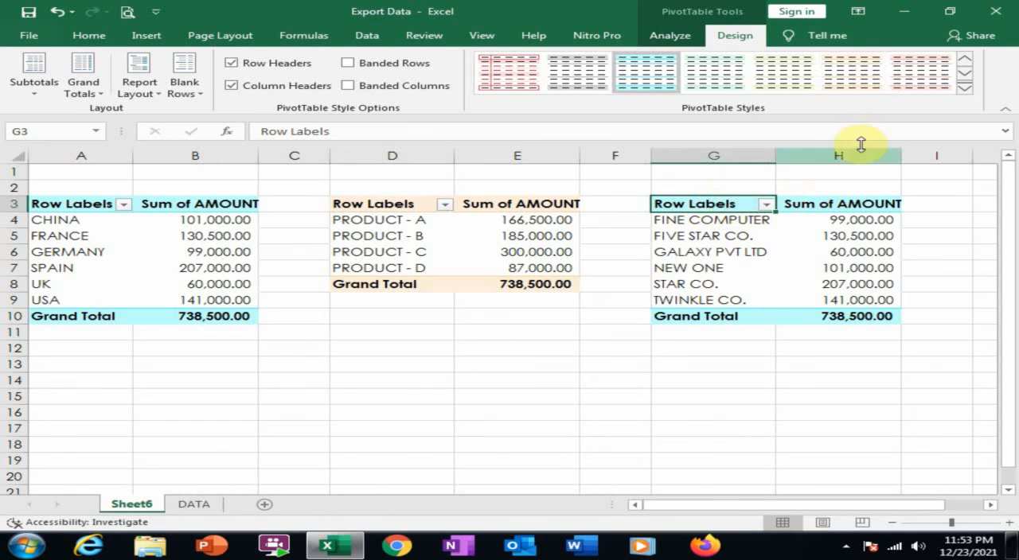
{"action": "left_click", "coordinate": [933, 63]}
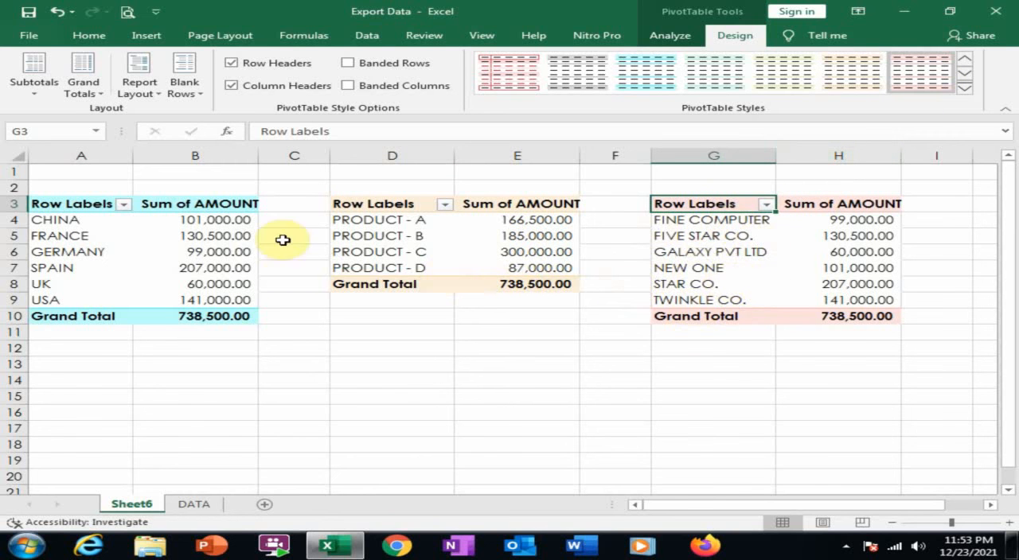
Apply the light green PivotTable style to the country PivotTable in columns A and B.
{"action": "left_click", "coordinate": [226, 207]}
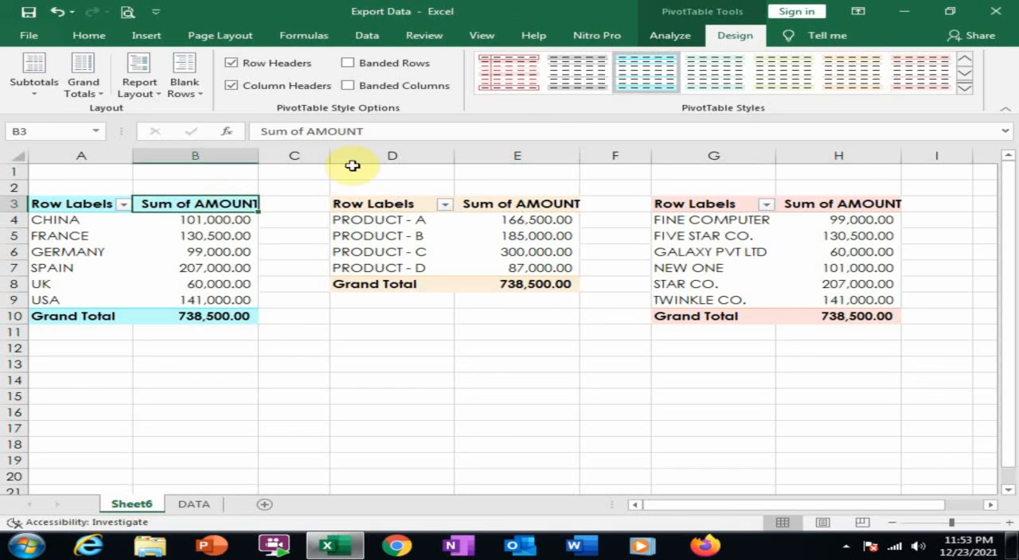
{"action": "left_click", "coordinate": [711, 80]}
{"action": "left_click", "coordinate": [472, 460]}
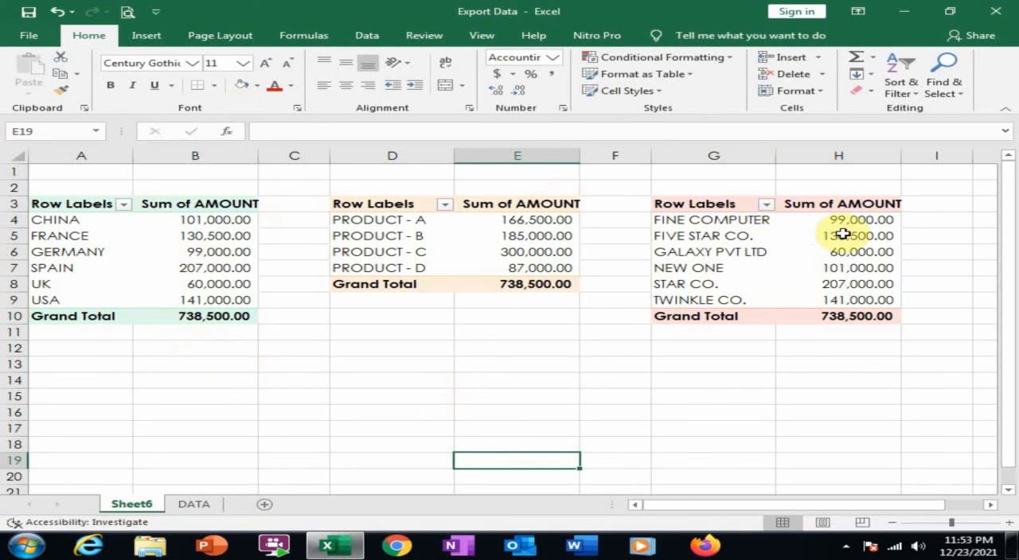
{"action": "left_click", "coordinate": [403, 395]}
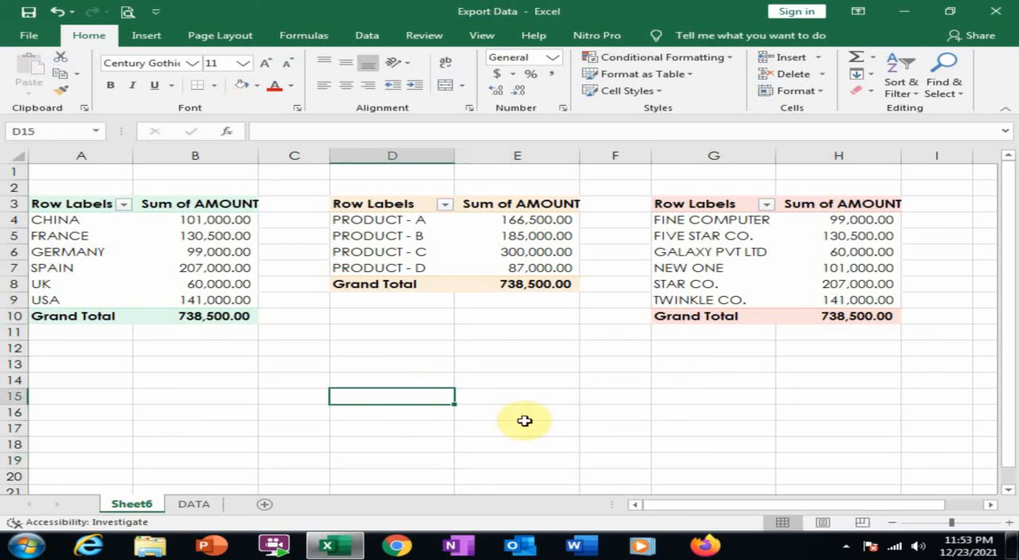